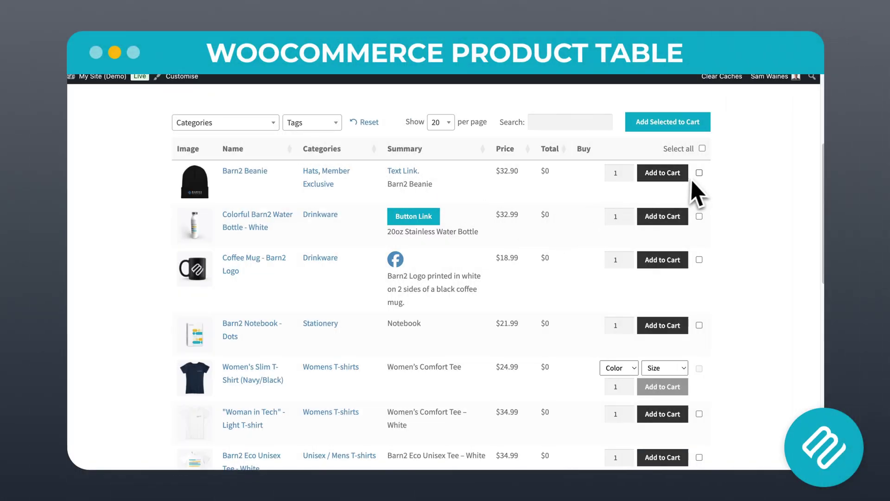
- Tick the Barn2 Beanie and Coffee Mug rows and choose a Black, Small slim T-shirt
left_click(698, 173)
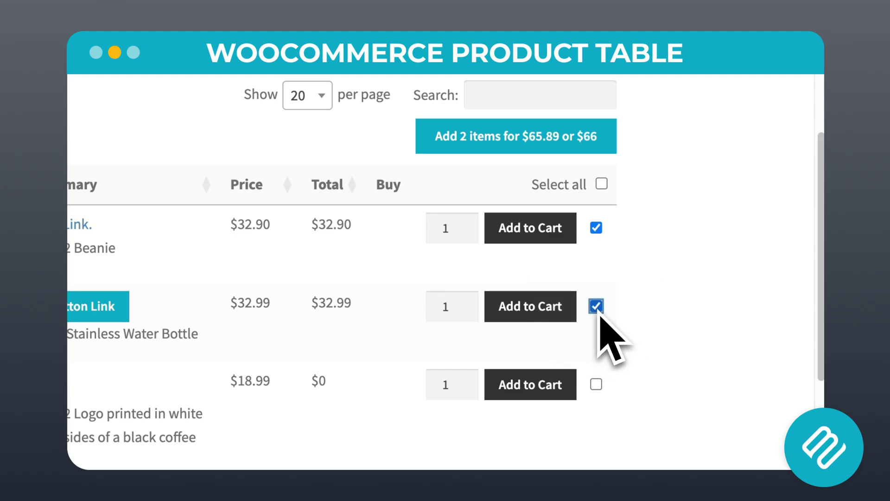
left_click(596, 385)
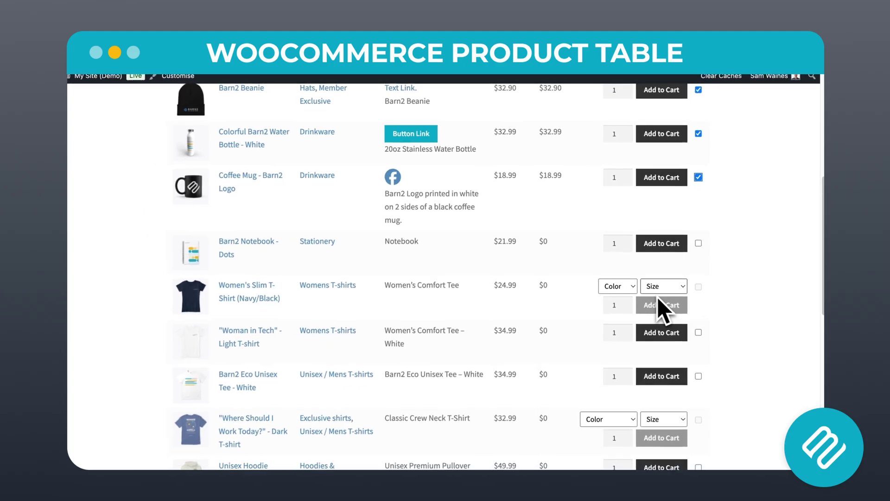
left_click(631, 286)
left_click(614, 299)
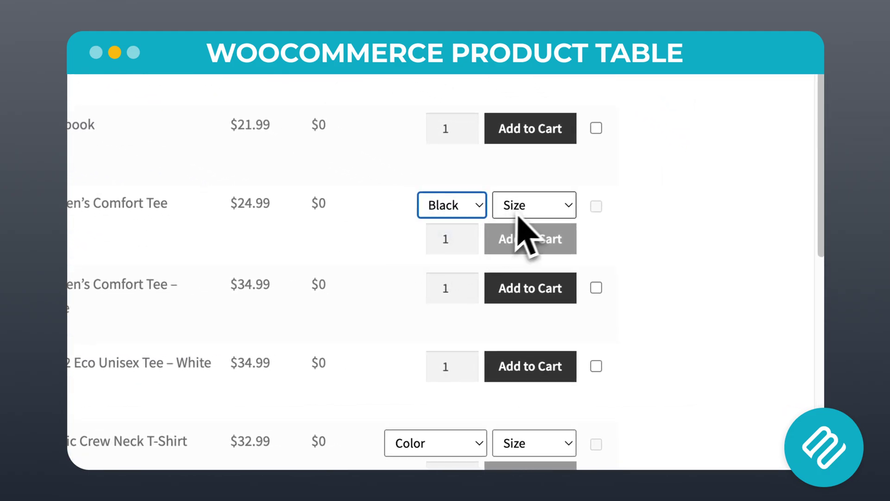
left_click(532, 250)
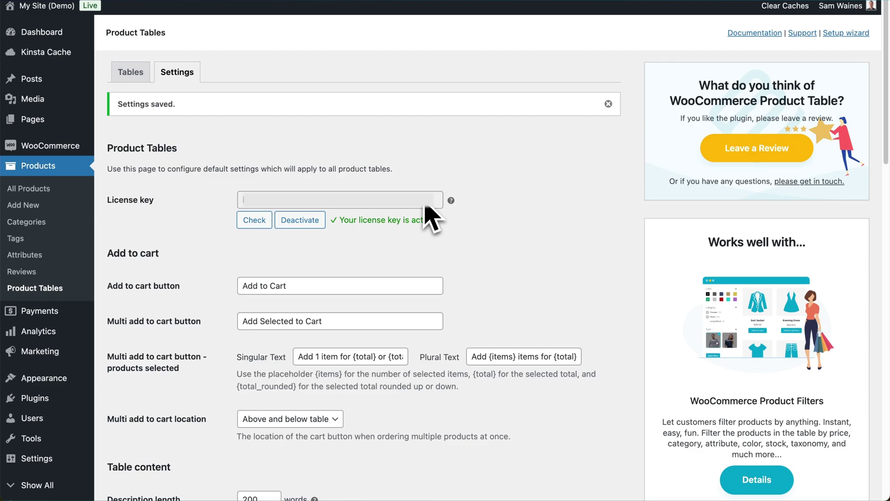
- Save the Product Tables settings with 'Show shortcodes, HTML…' left ticked under Advanced
scroll(414, 253, "down", 15)
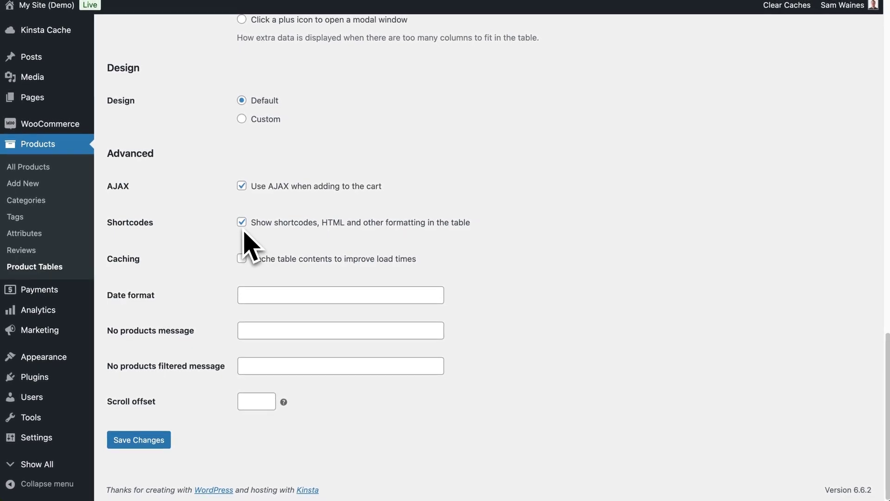
left_click(147, 445)
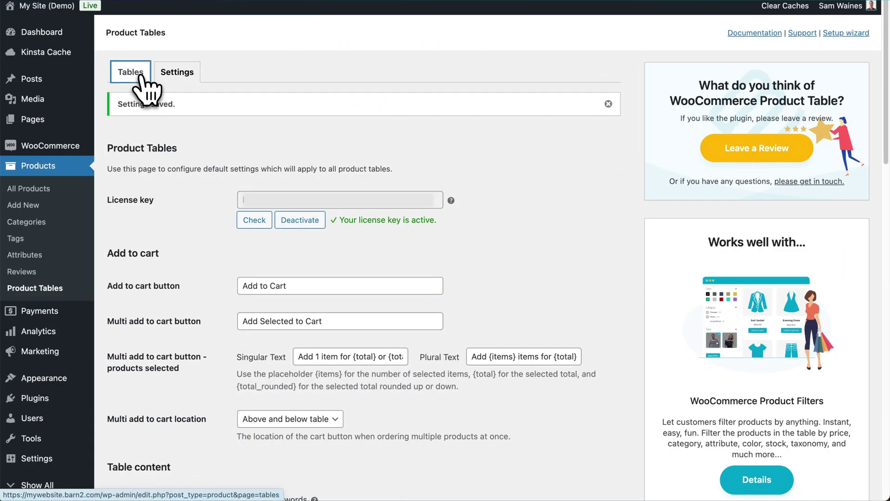
- Go to the Tables list to reach the product table with link and icon summaries
left_click(139, 75)
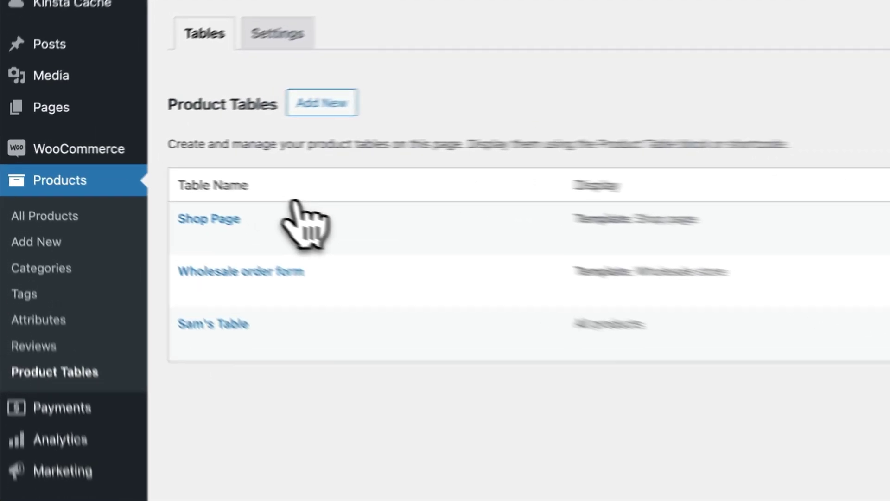
mouse_move(183, 185)
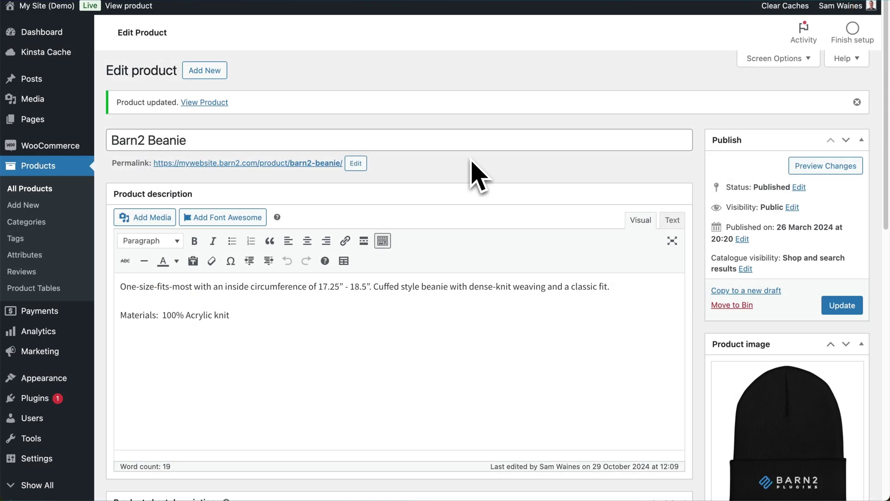
scroll(470, 175, "down", 4)
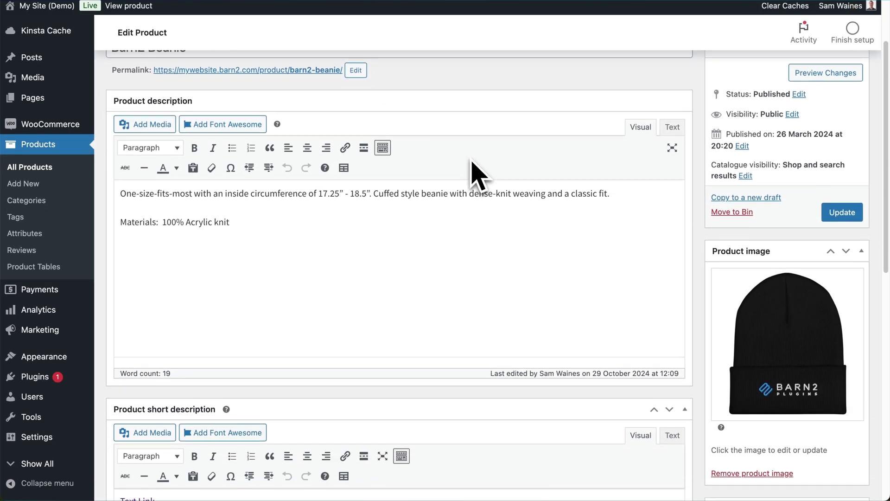
scroll(470, 175, "down", 4)
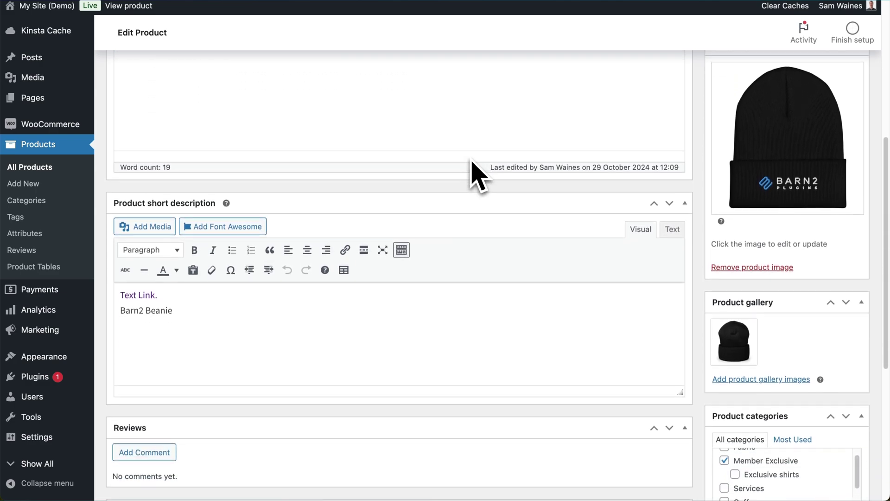
scroll(478, 175, "down", 2)
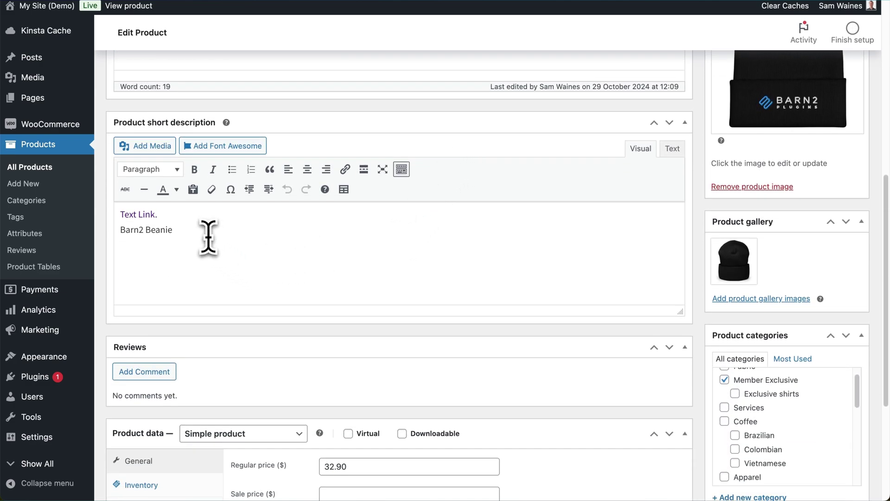
left_click(172, 218)
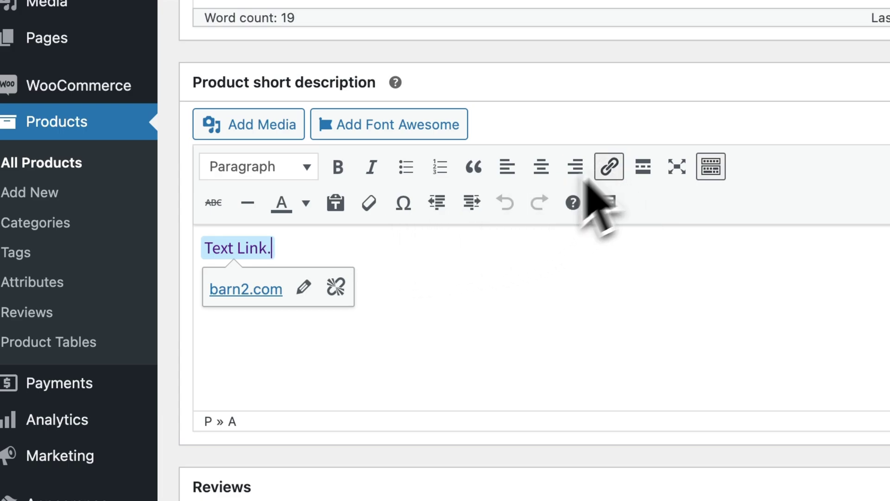
left_click(304, 287)
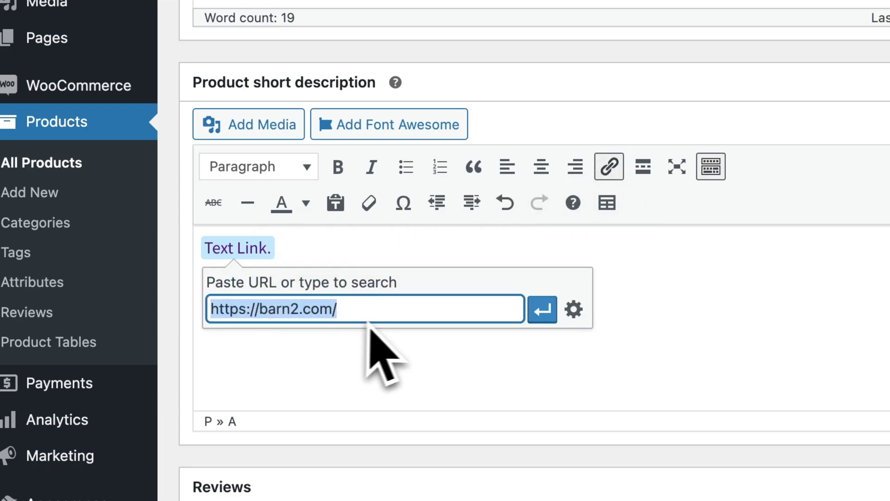
left_click(542, 309)
key("Return")
type("Barn2 Beanie")
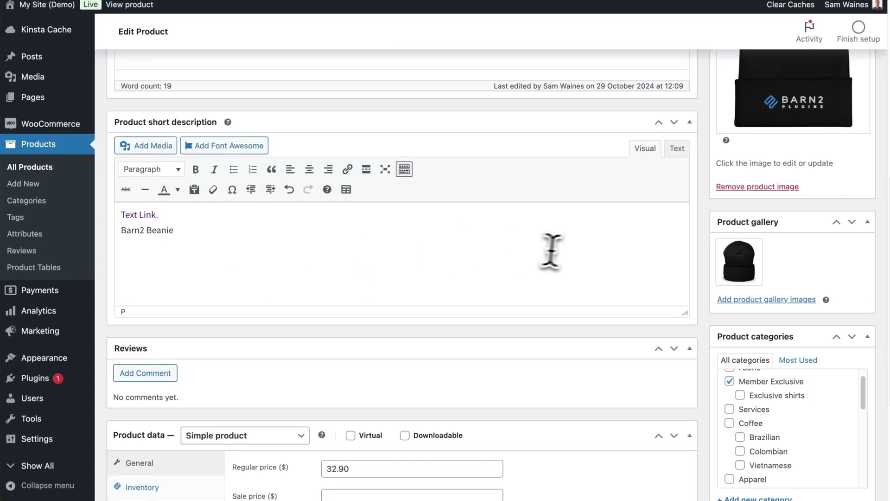
scroll(573, 250, "up", 2)
scroll(574, 251, "up", 2)
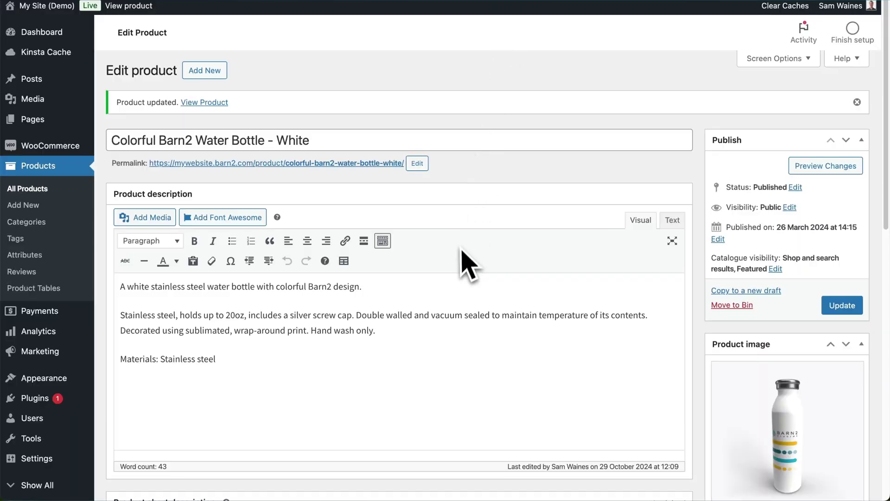
- Show the water bottle's short description as HTML and add a line after the Button Link anchor
scroll(461, 257, "down", 10)
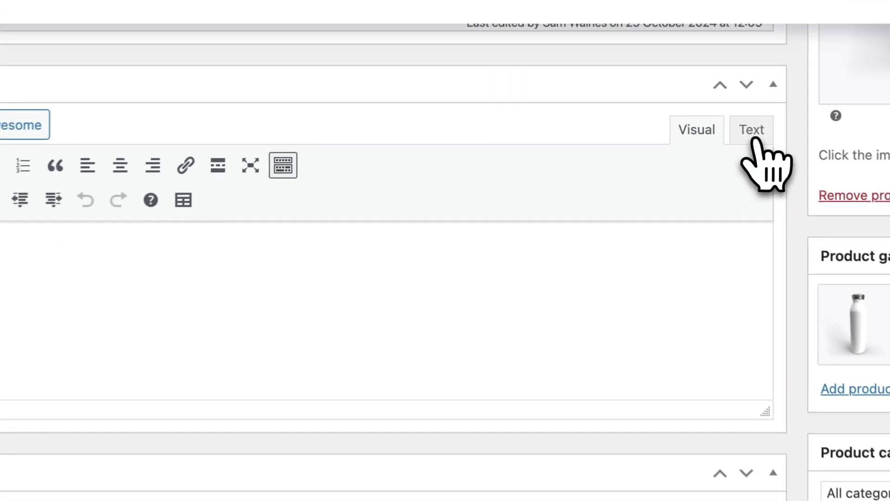
left_click(672, 113)
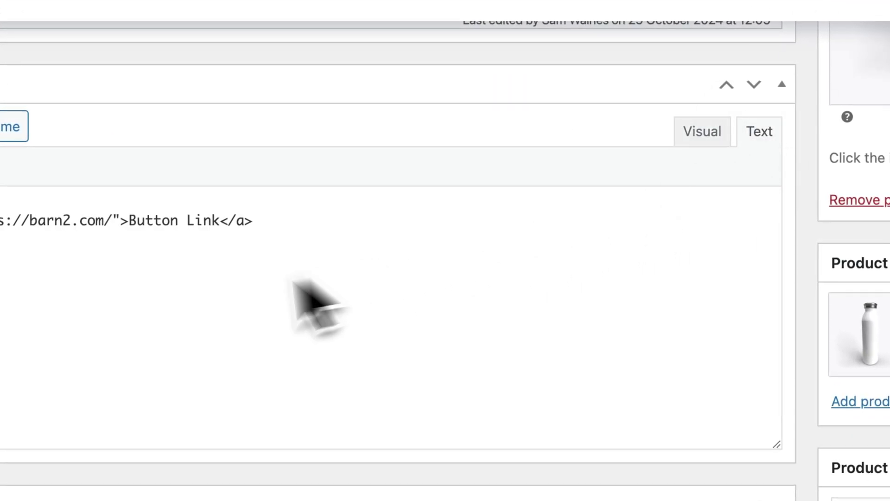
left_click(298, 298)
type("20oz Stainless Water Bottle")
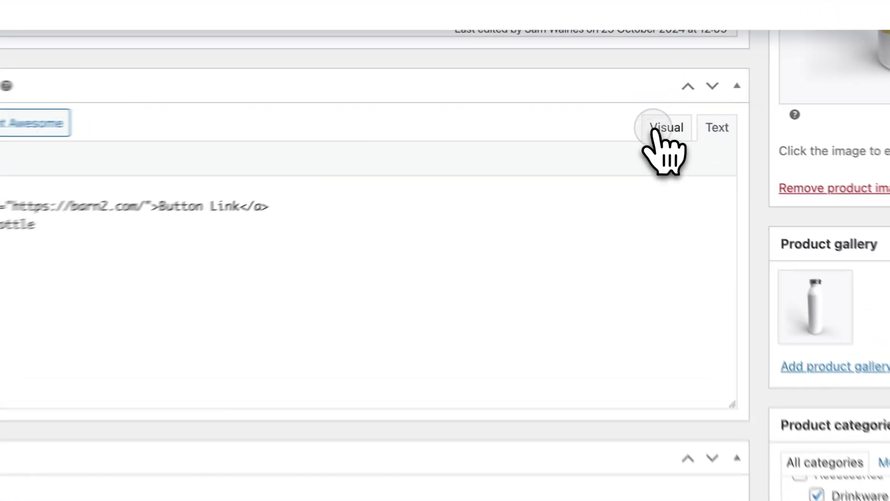
left_click(683, 112)
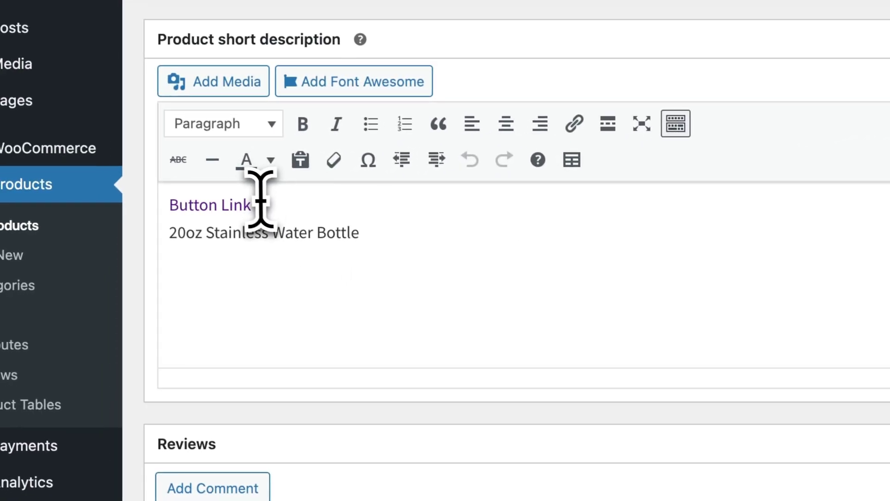
left_click(181, 196)
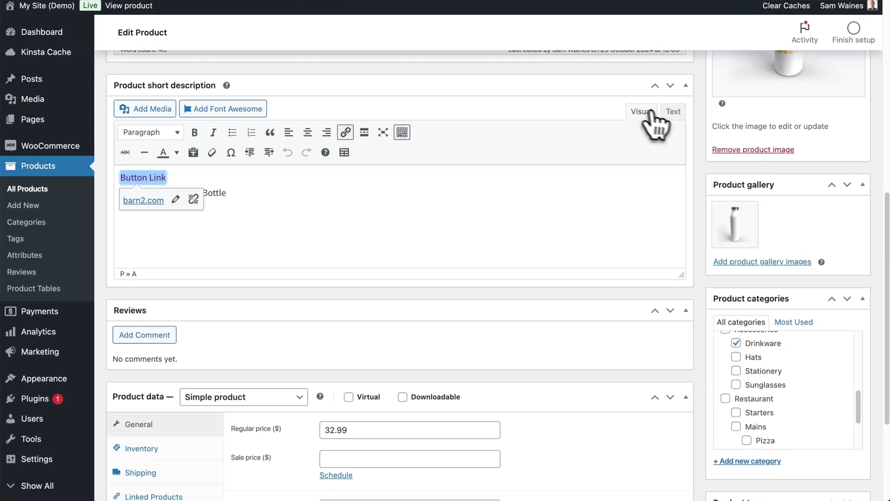
left_click(672, 113)
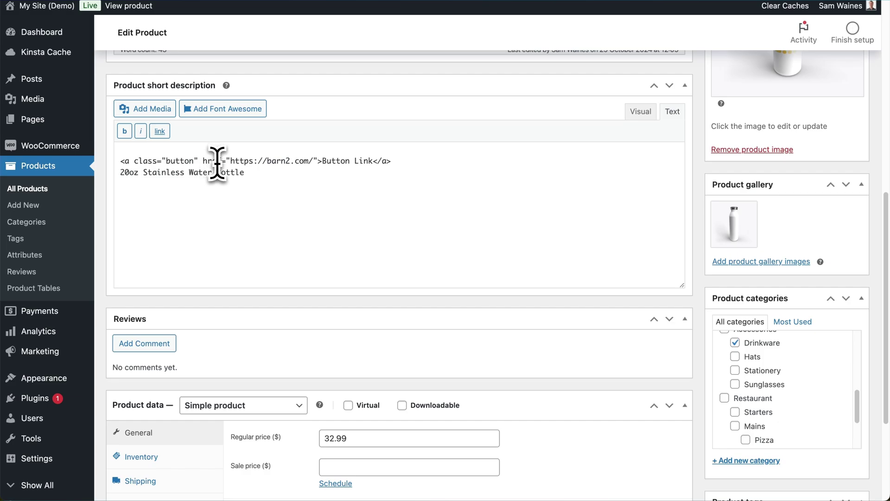
left_click_drag(202, 161, 316, 160)
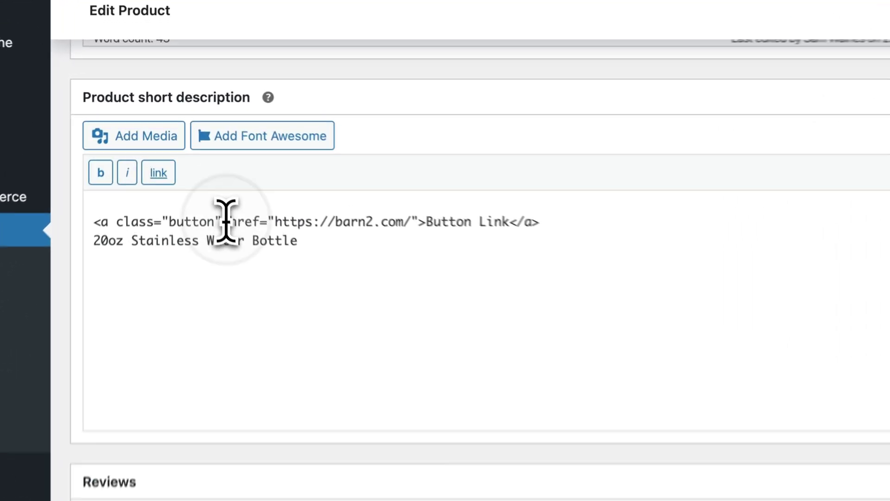
left_click_drag(441, 234, 560, 233)
left_click(446, 234)
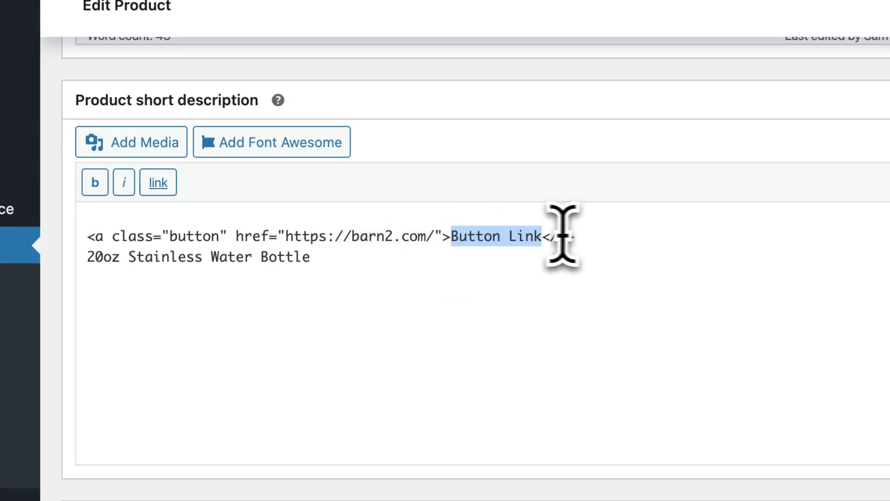
left_click(603, 236)
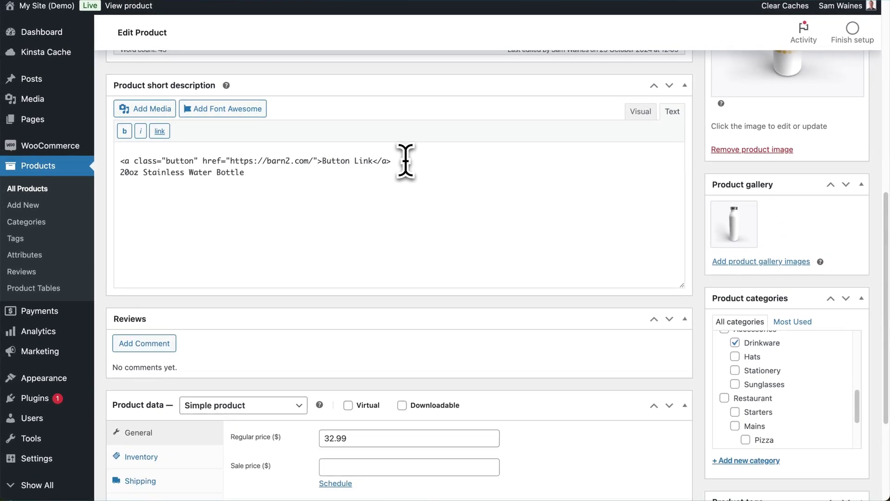
scroll(405, 160, "up", 5)
left_click(842, 105)
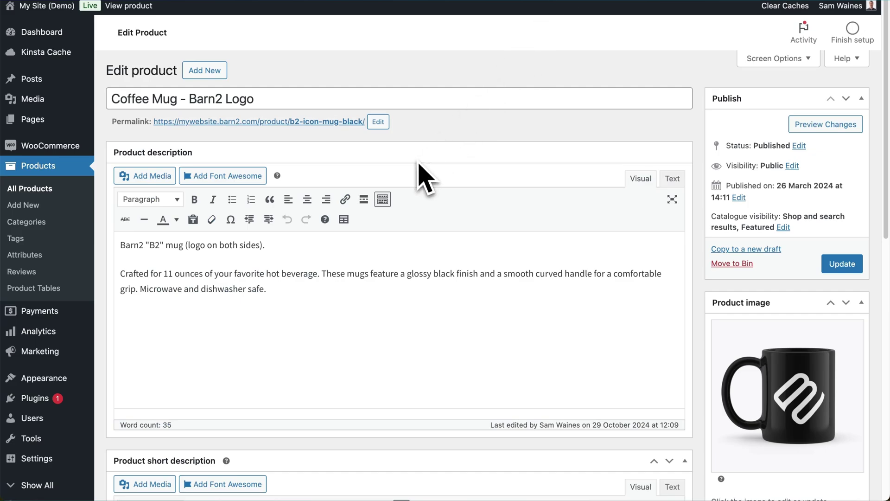
- Add a new line after 'mug.' and insert the camera Font Awesome icon there
scroll(418, 162, "down", 10)
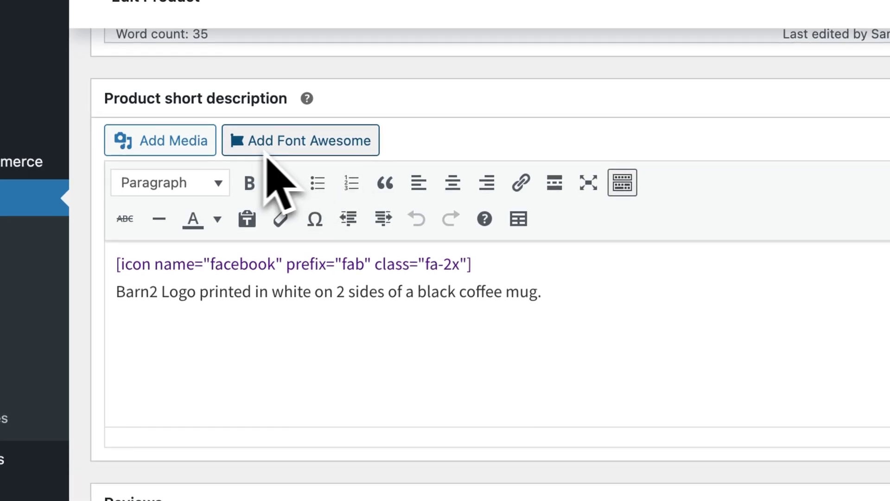
left_click(407, 329)
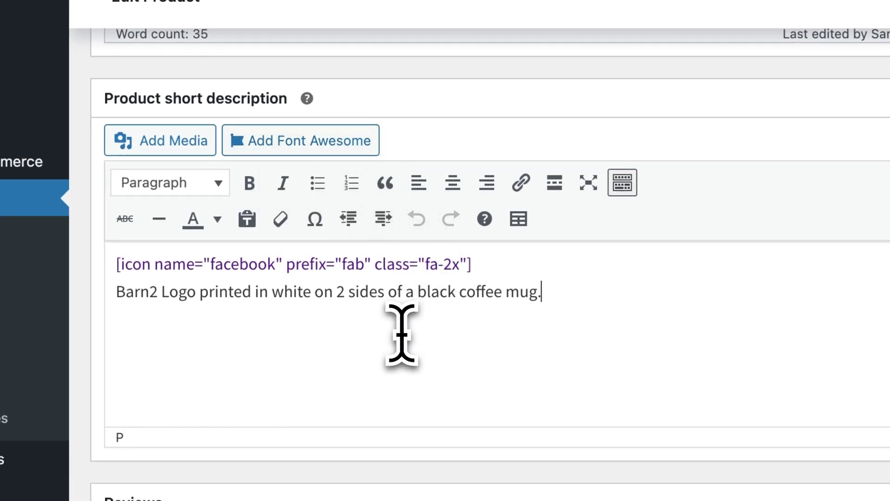
key("Return")
left_click(355, 147)
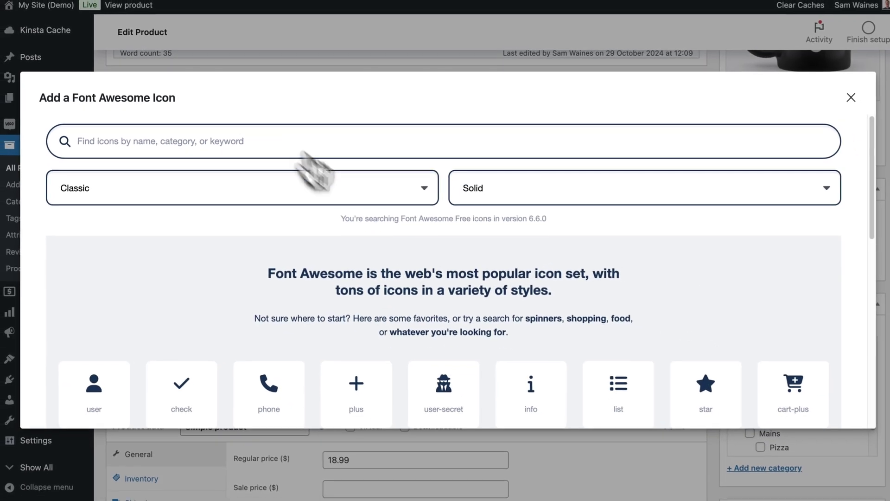
scroll(408, 218, "down", 6)
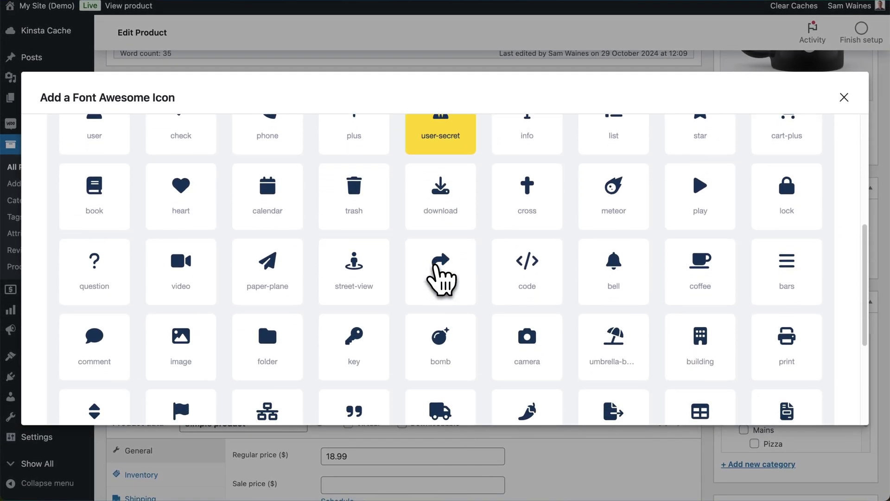
scroll(440, 278, "down", 3)
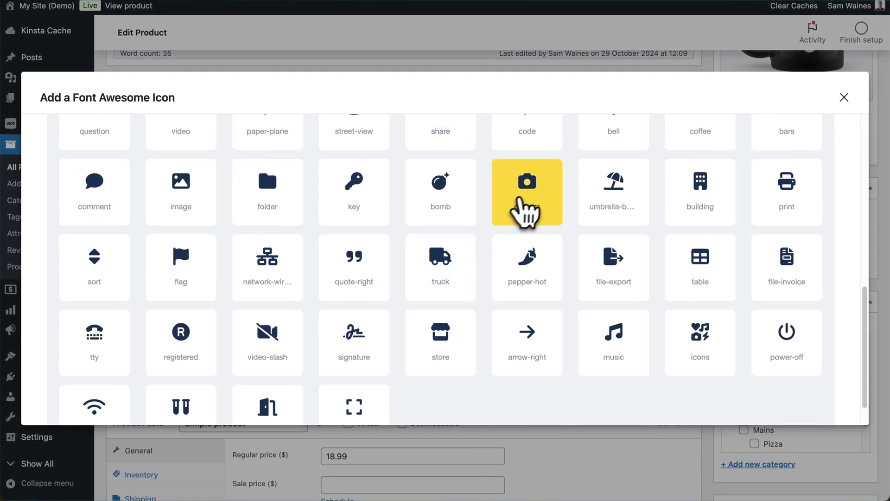
left_click(529, 188)
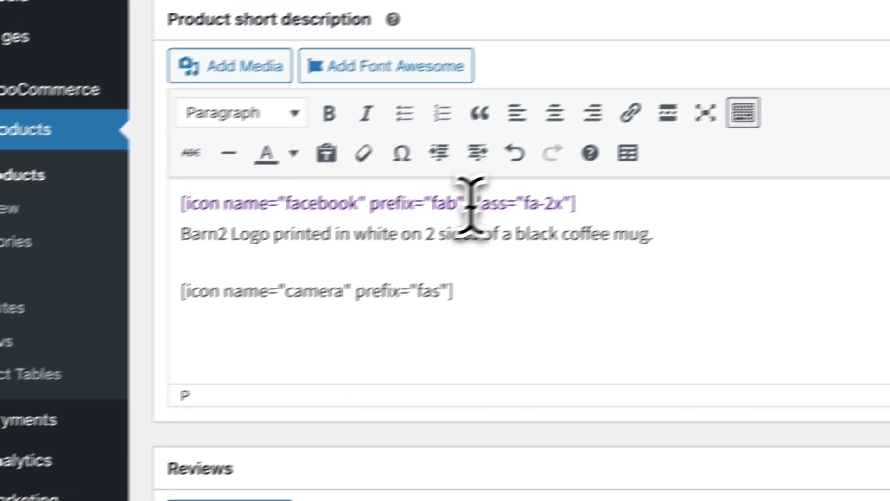
left_click_drag(528, 186, 644, 183)
left_click(524, 224)
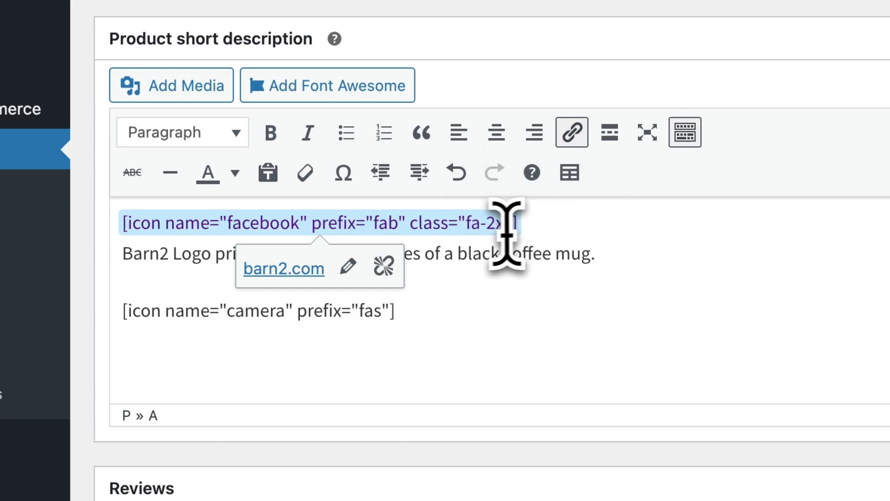
left_click_drag(539, 222, 115, 222)
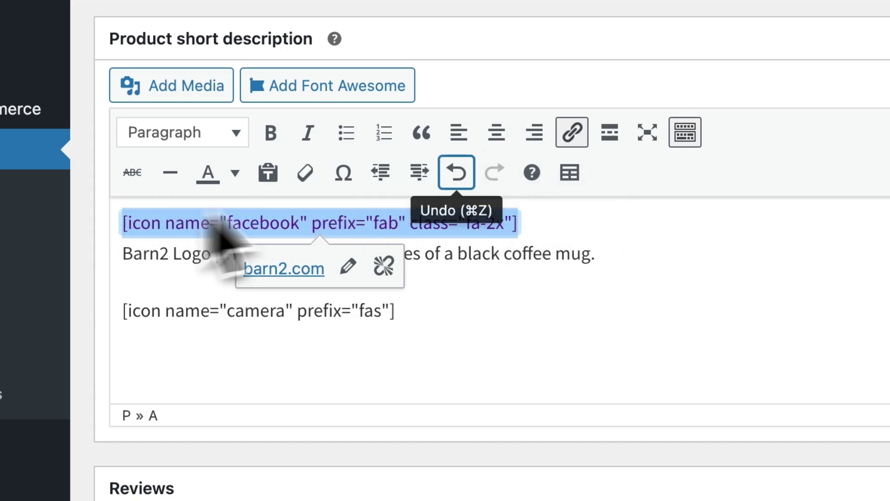
left_click(572, 134)
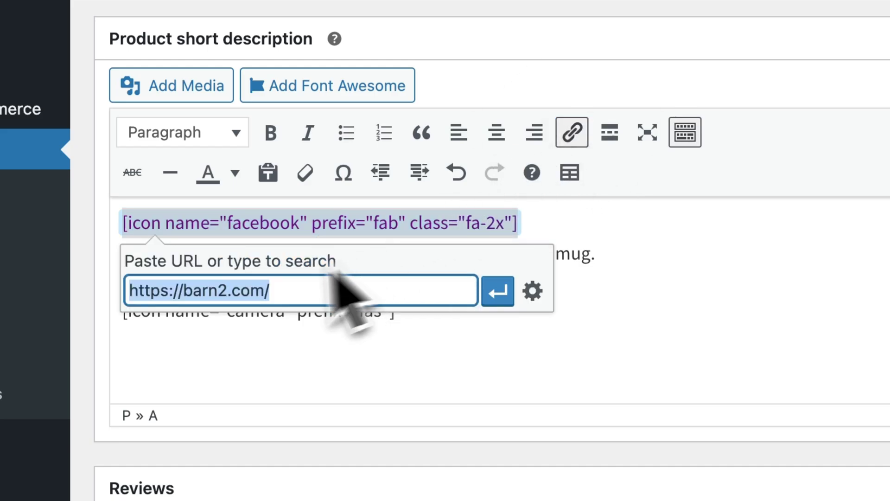
left_click(722, 301)
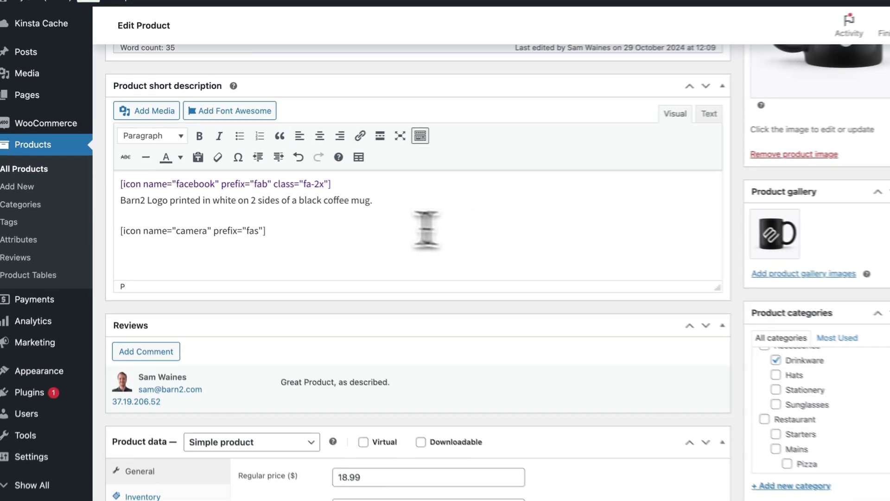
scroll(424, 232, "up", 6)
left_click(843, 178)
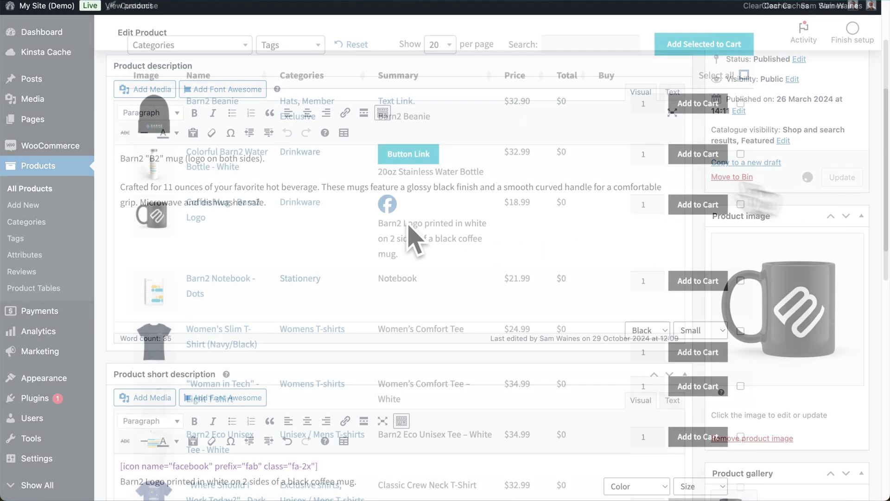